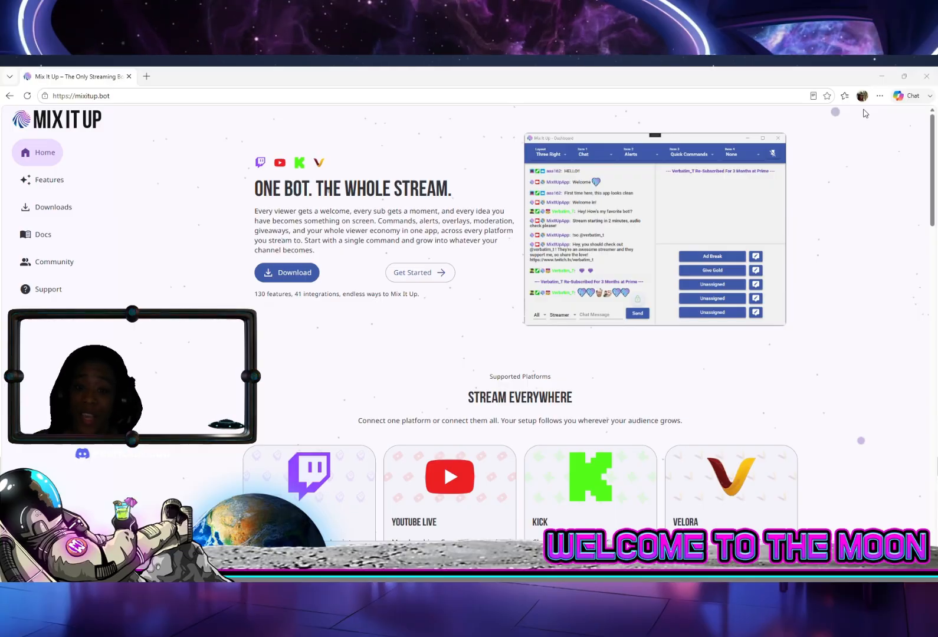
Look over the supported platforms and integrations on the Features page of the Mix It Up website
{"action": "key", "text": "ctrl+minus"}
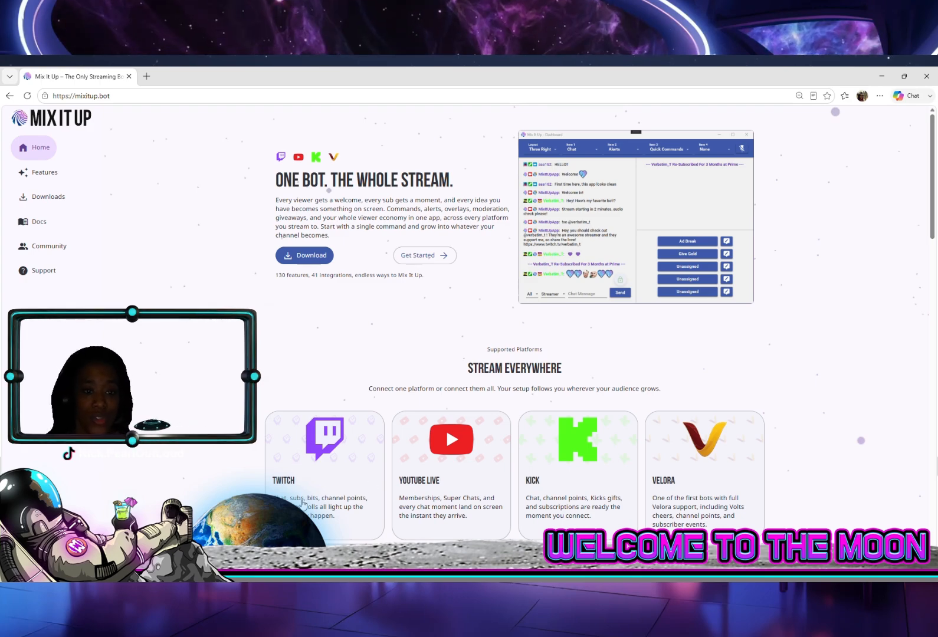
{"action": "left_click", "coordinate": [41, 180]}
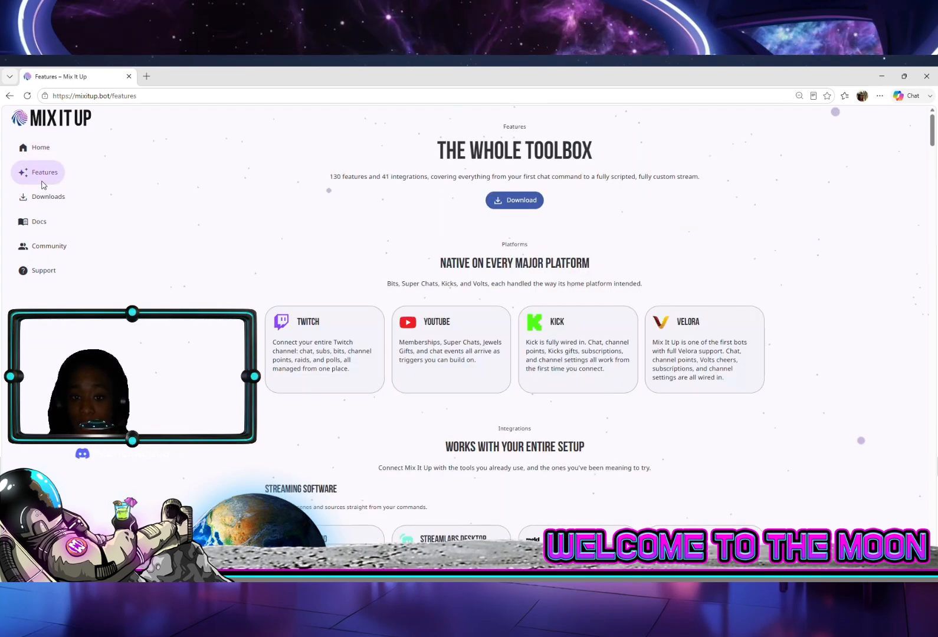
{"action": "scroll", "coordinate": [475, 379], "scroll_direction": "down", "scroll_amount": 3}
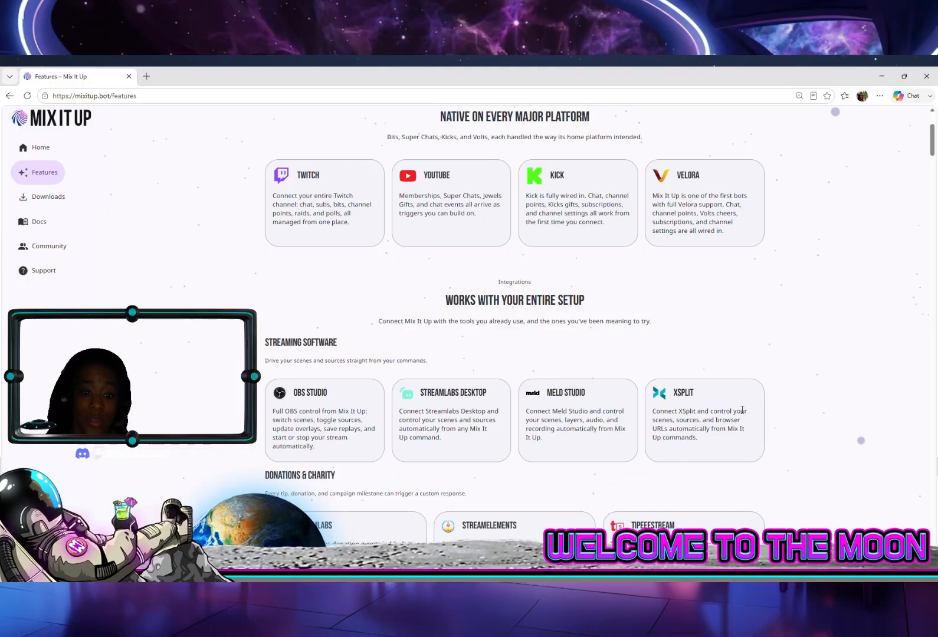
{"action": "scroll", "coordinate": [593, 430], "scroll_direction": "down", "scroll_amount": 2}
{"action": "scroll", "coordinate": [769, 477], "scroll_direction": "down", "scroll_amount": 2}
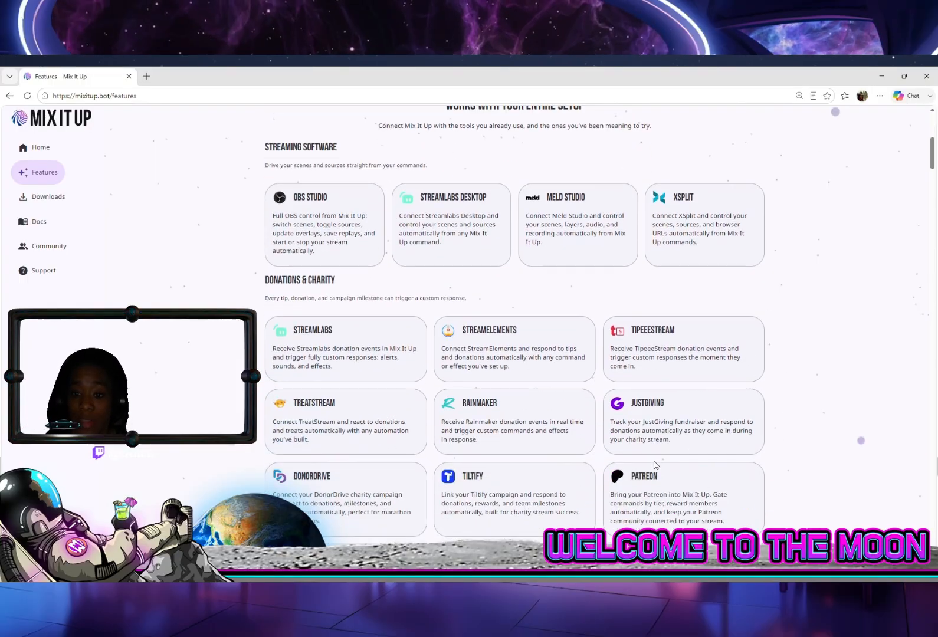
View the website's Downloads page and the Getting Started docs, including the list of platform guides
{"action": "left_click", "coordinate": [50, 202]}
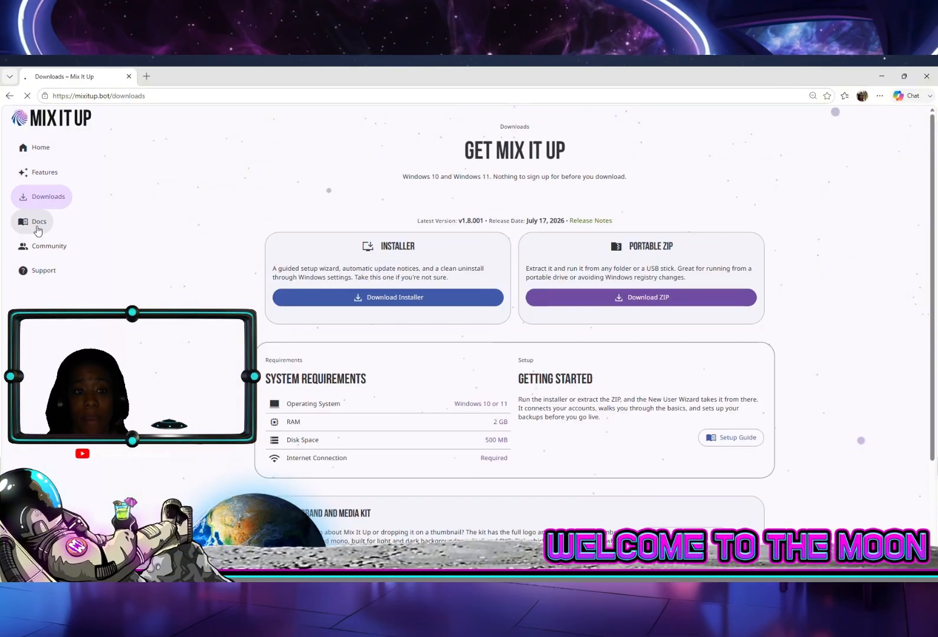
{"action": "left_click", "coordinate": [37, 223]}
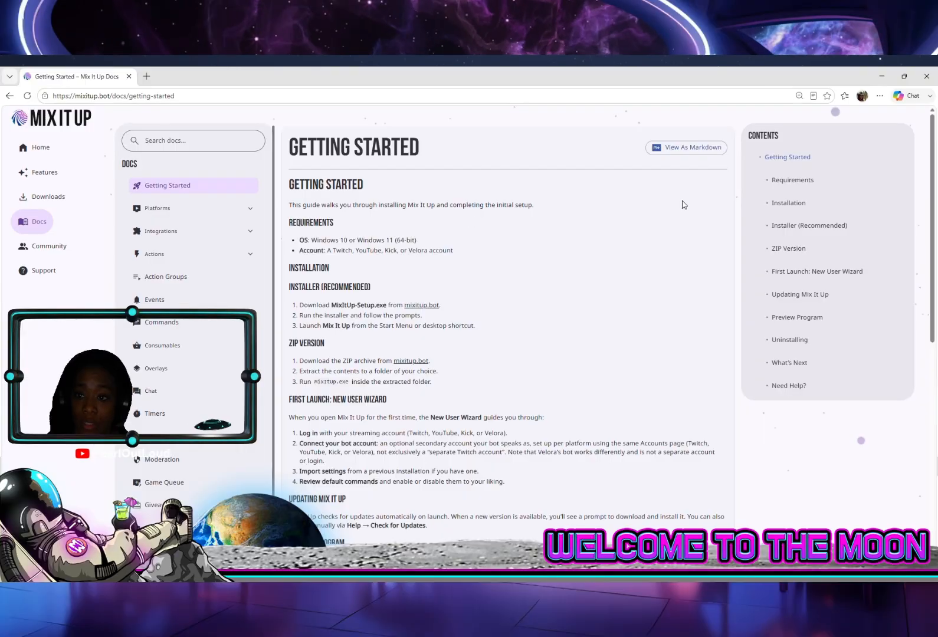
{"action": "left_click", "coordinate": [195, 210]}
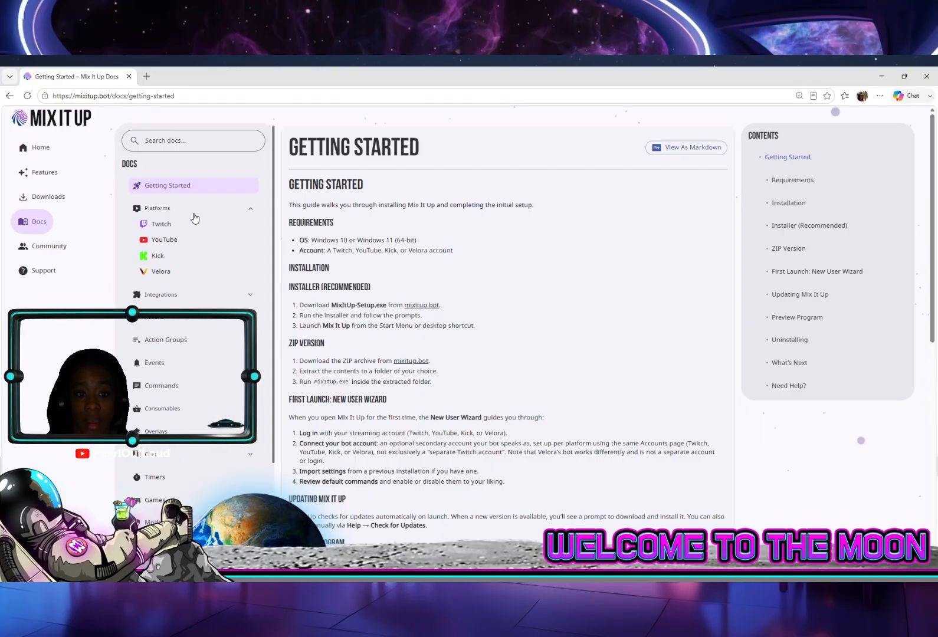
{"action": "left_click", "coordinate": [193, 211]}
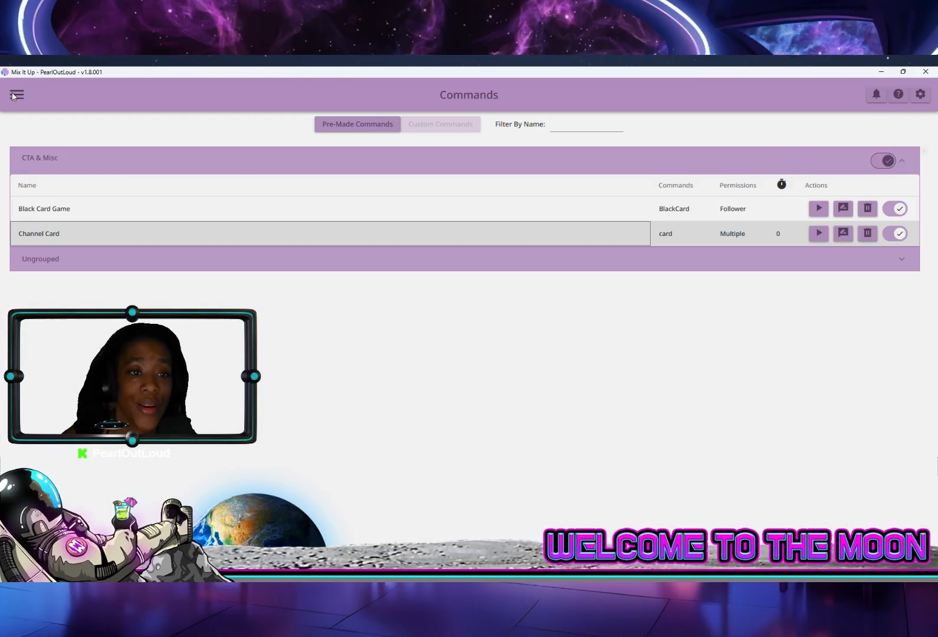
Switch to the Mix It Up desktop app and go to its Commands section
{"action": "left_click", "coordinate": [15, 96]}
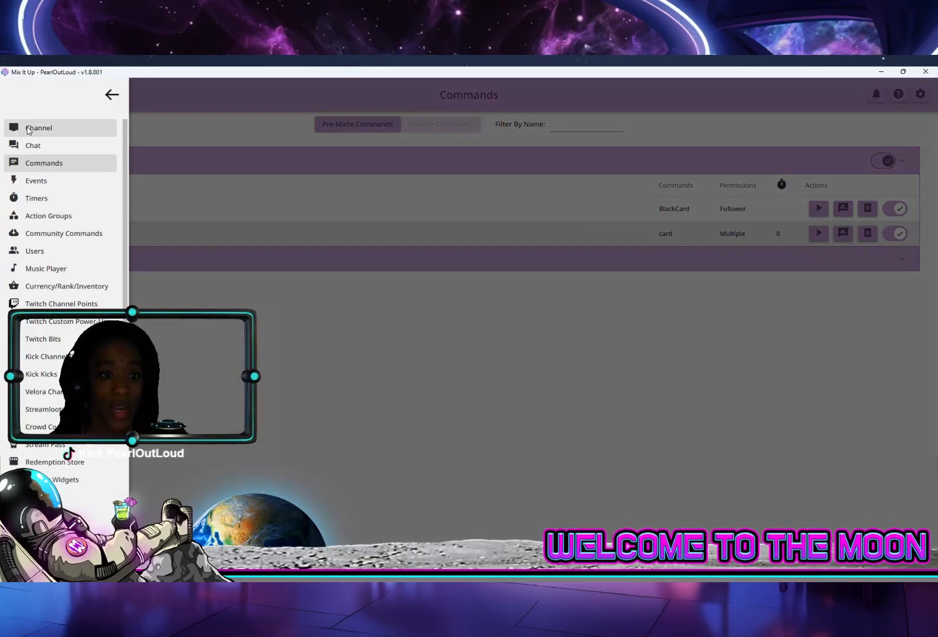
{"action": "left_click", "coordinate": [45, 168]}
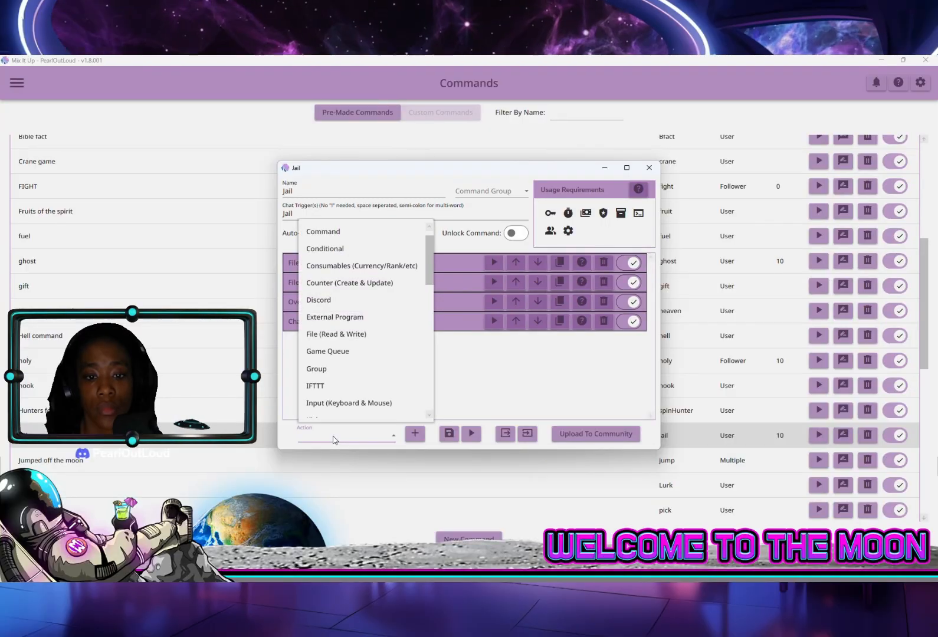
Add a File (Read & Write) action to the Jail command and set it to Read Random Line From File
{"action": "scroll", "coordinate": [354, 331], "scroll_direction": "down", "scroll_amount": 2}
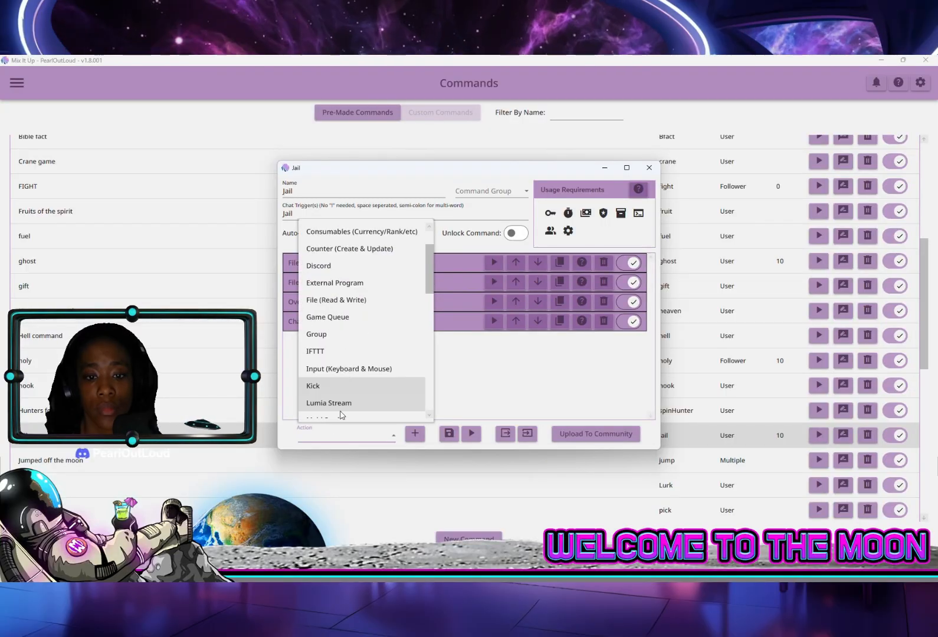
{"action": "left_click", "coordinate": [331, 300]}
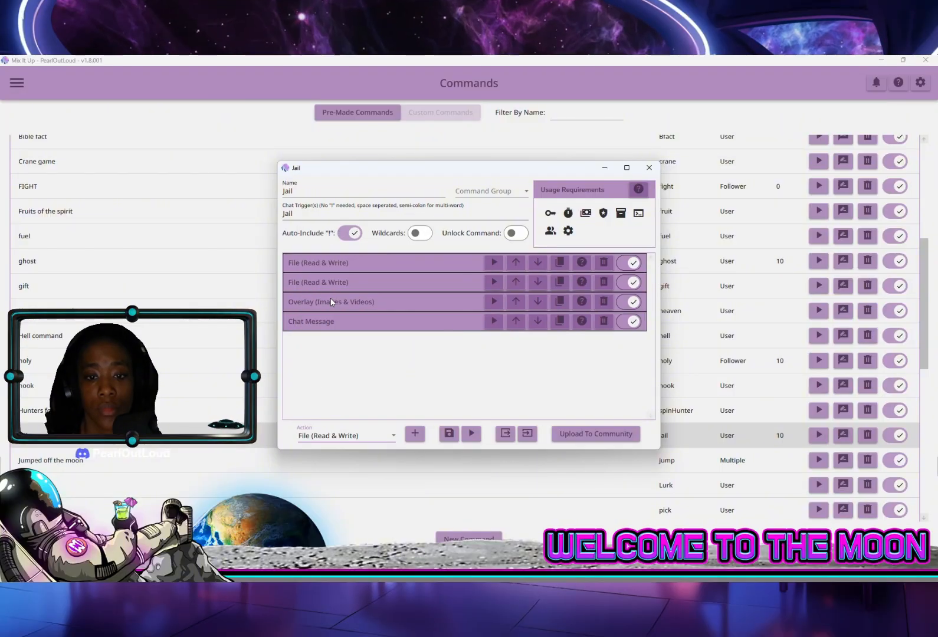
{"action": "left_click", "coordinate": [415, 433]}
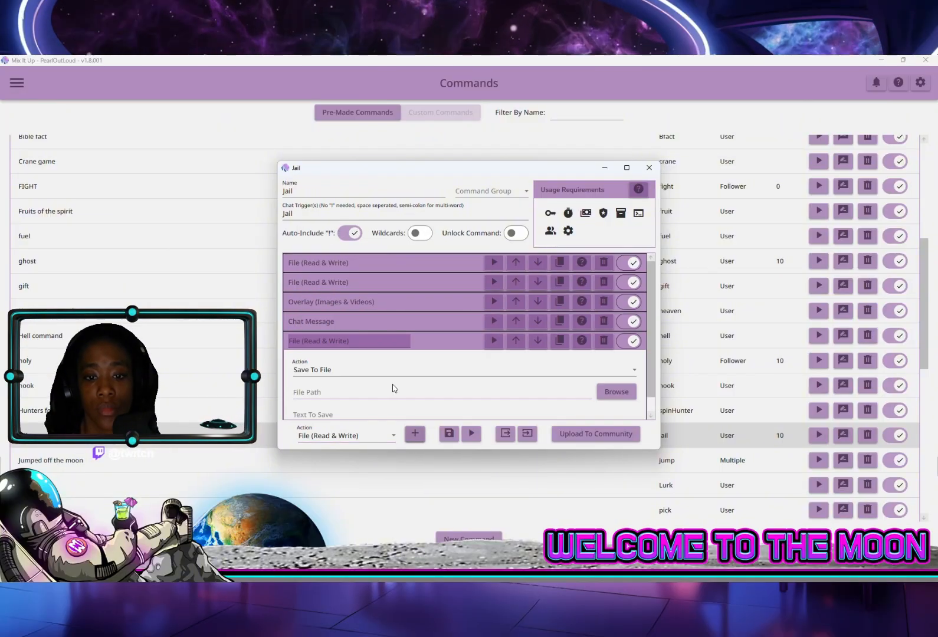
{"action": "left_click", "coordinate": [366, 371]}
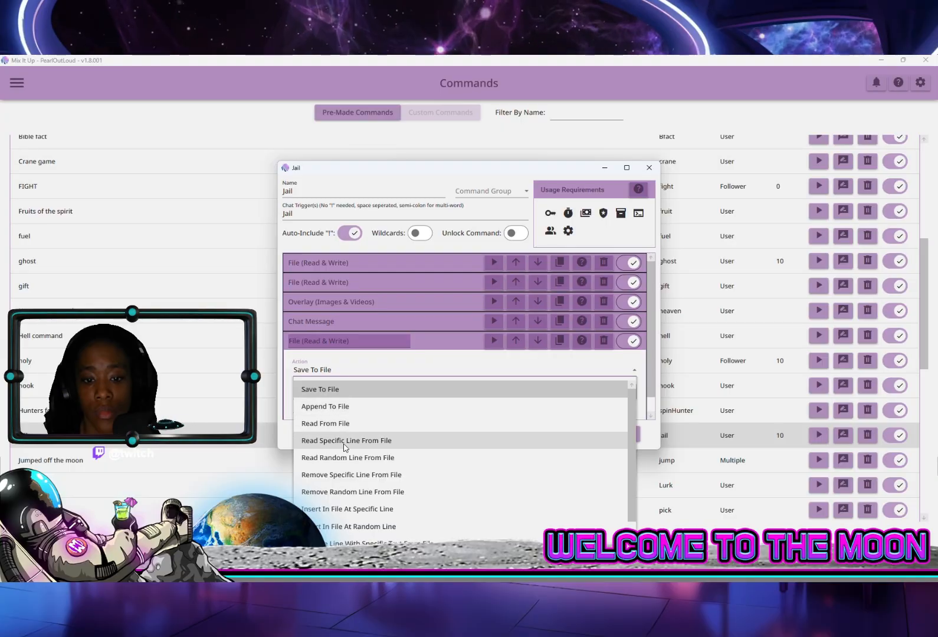
{"action": "left_click", "coordinate": [350, 458]}
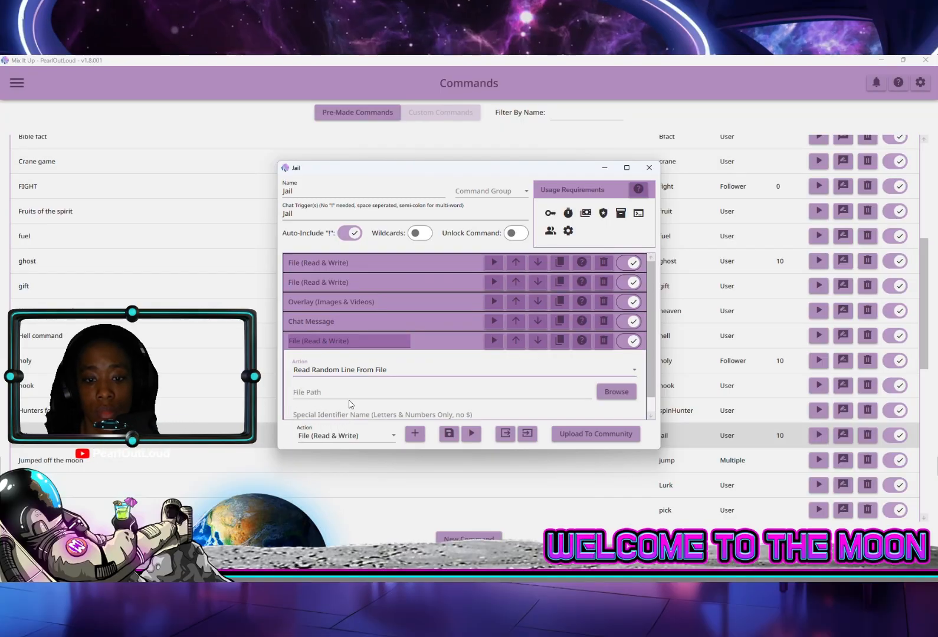
Set the new file action to read Sentences.txt from the "text files for mixitup" folder, with the special identifier "sentence"
{"action": "left_click", "coordinate": [617, 392]}
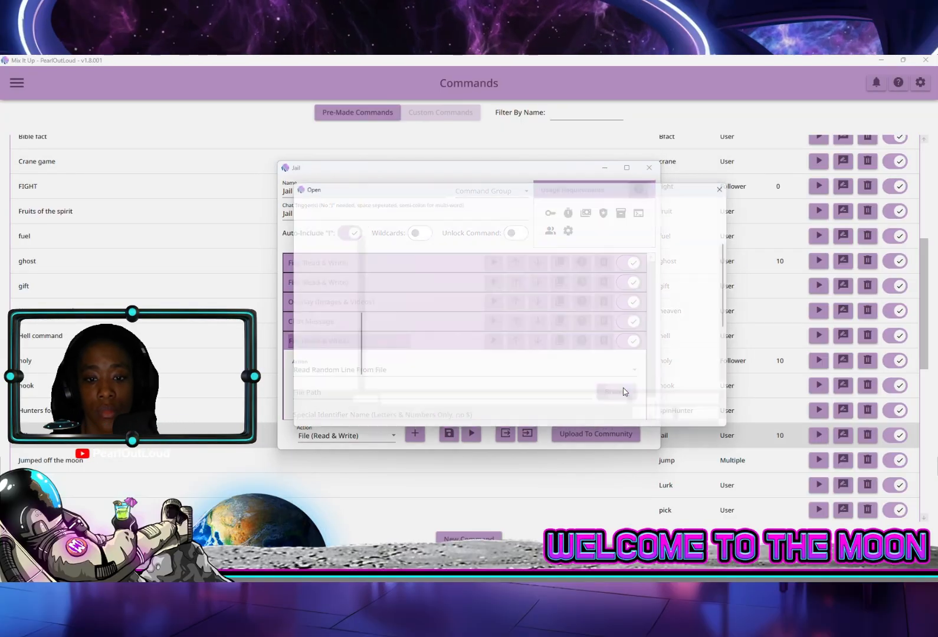
{"action": "scroll", "coordinate": [425, 331], "scroll_direction": "down", "scroll_amount": 2}
{"action": "left_click", "coordinate": [425, 348]}
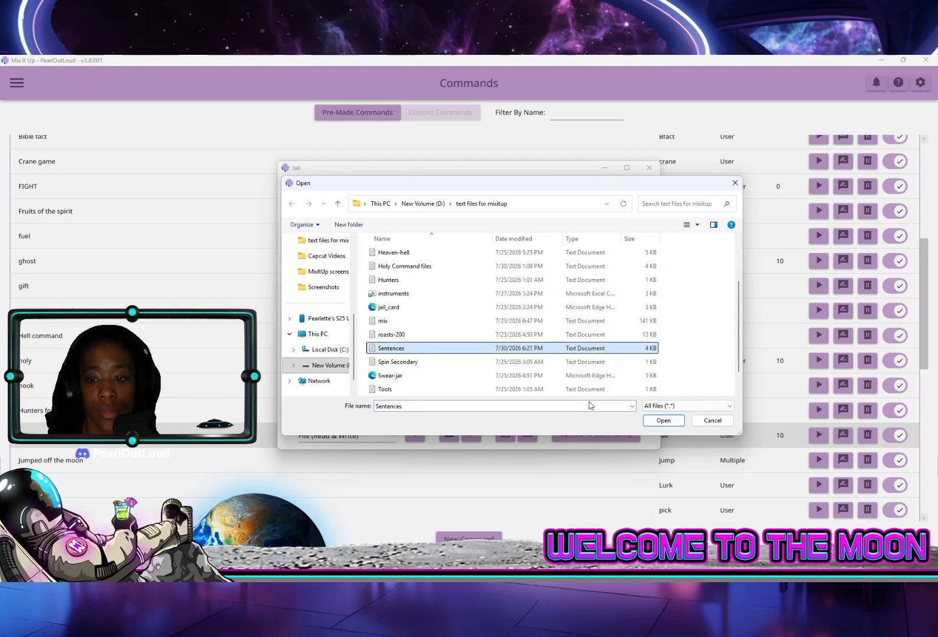
{"action": "left_click", "coordinate": [660, 420]}
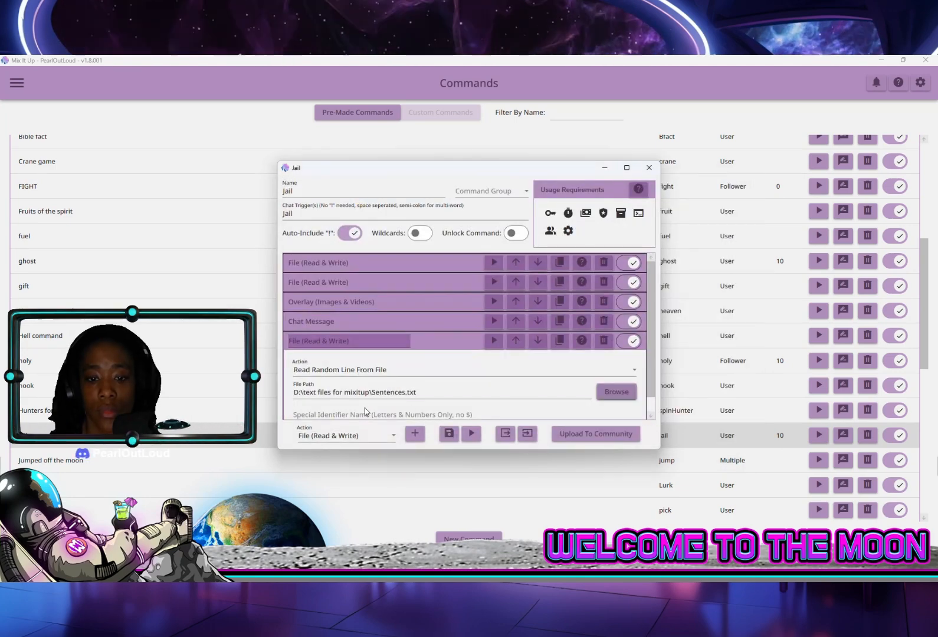
{"action": "left_click", "coordinate": [356, 414]}
{"action": "type", "text": "sentence"}
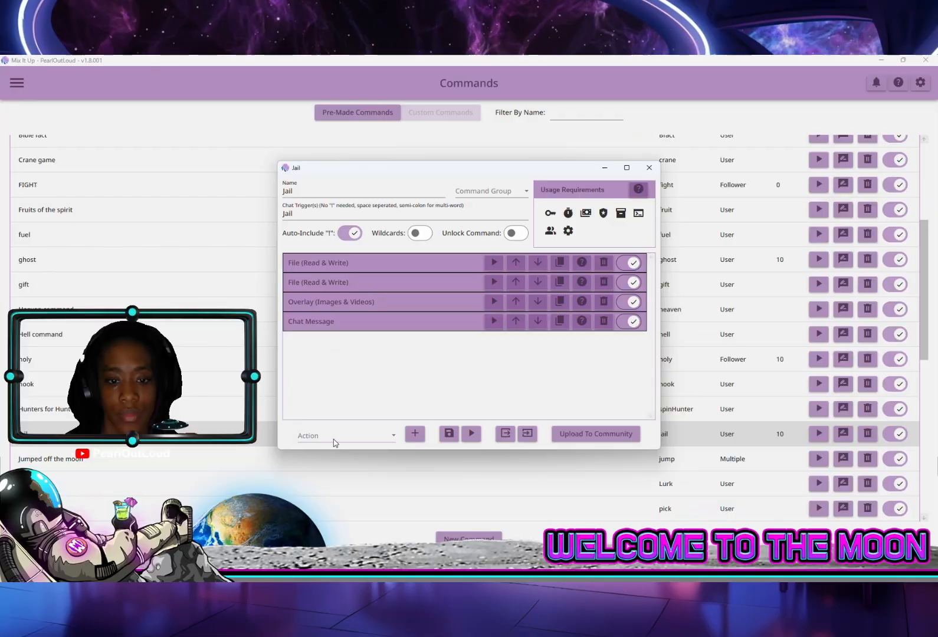
Add an Overlay (Images & Videos) action to the Jail command
{"action": "left_click", "coordinate": [333, 439]}
{"action": "scroll", "coordinate": [337, 372], "scroll_direction": "down", "scroll_amount": 2}
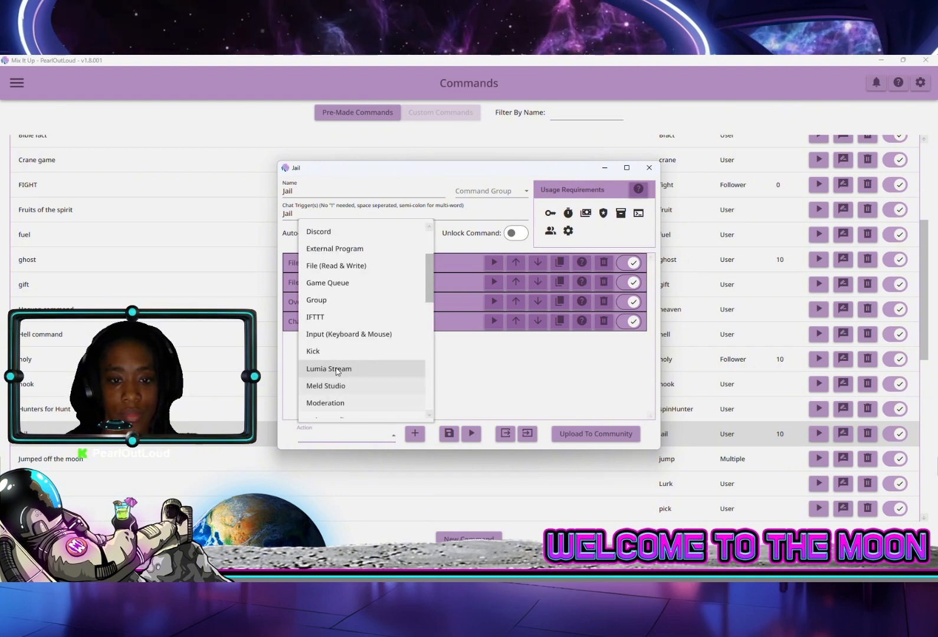
{"action": "scroll", "coordinate": [337, 372], "scroll_direction": "up", "scroll_amount": 2}
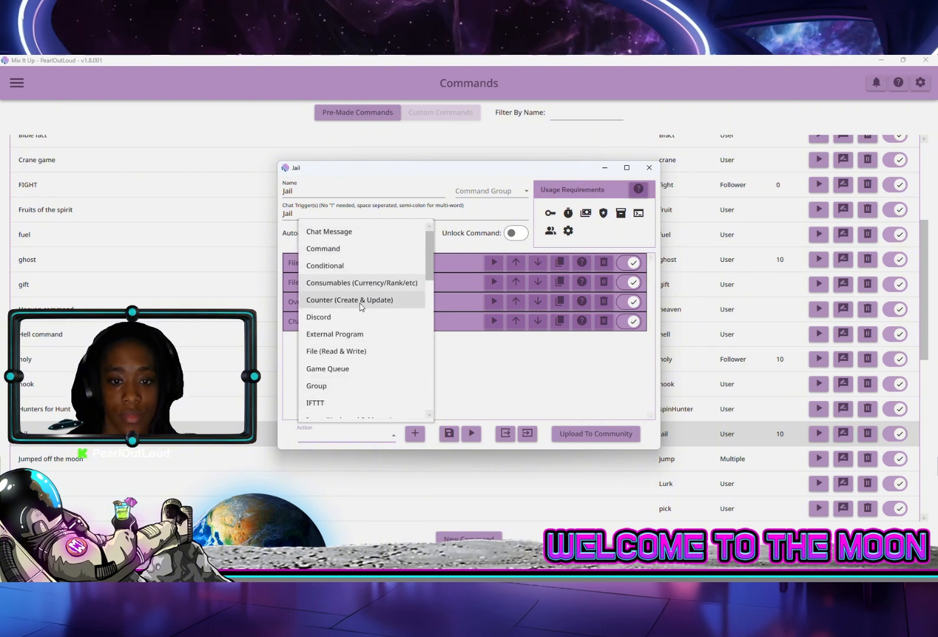
{"action": "scroll", "coordinate": [361, 308], "scroll_direction": "down", "scroll_amount": 1}
{"action": "scroll", "coordinate": [360, 313], "scroll_direction": "down", "scroll_amount": 1}
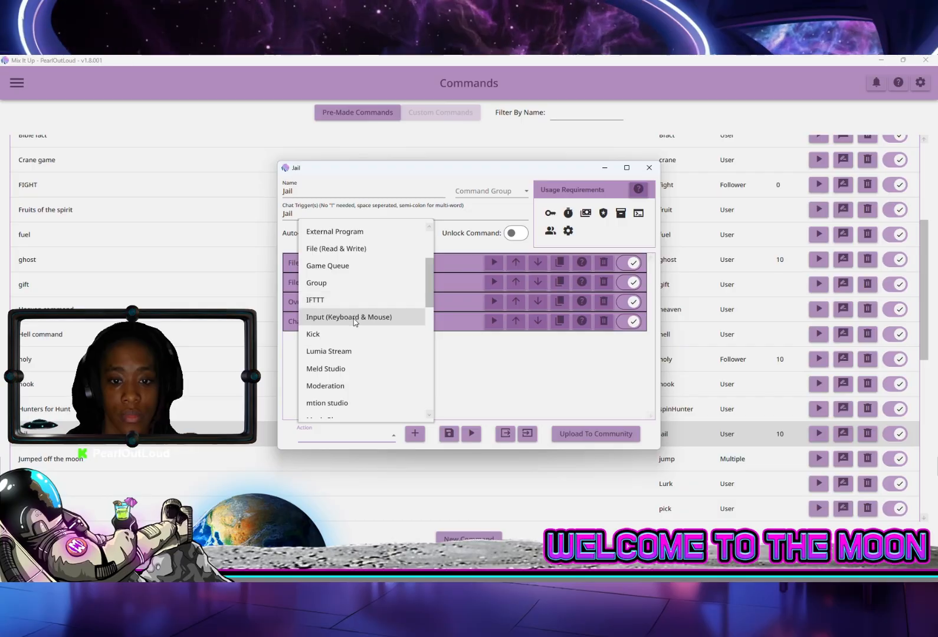
{"action": "scroll", "coordinate": [354, 322], "scroll_direction": "down", "scroll_amount": 1}
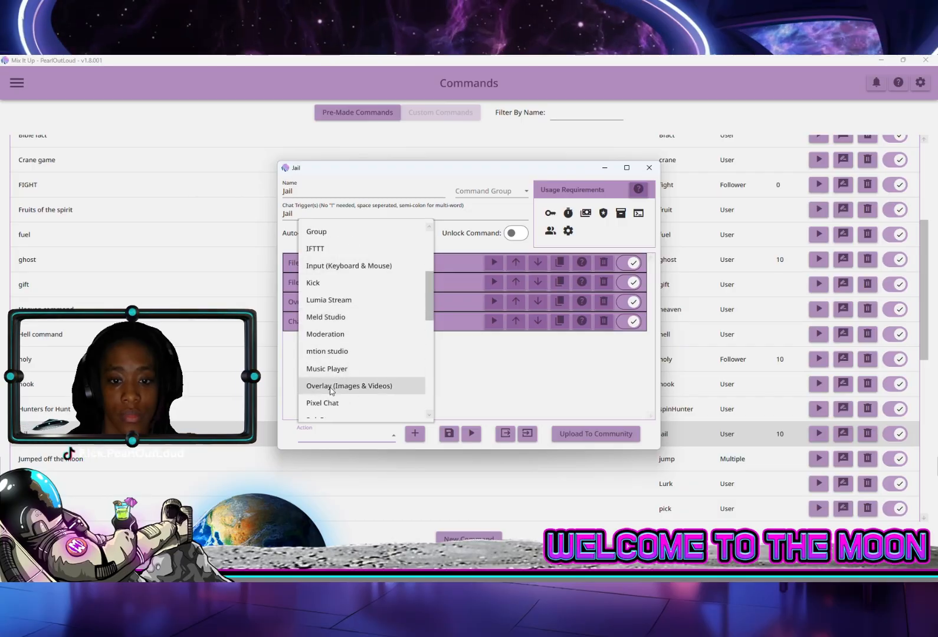
{"action": "left_click", "coordinate": [354, 387]}
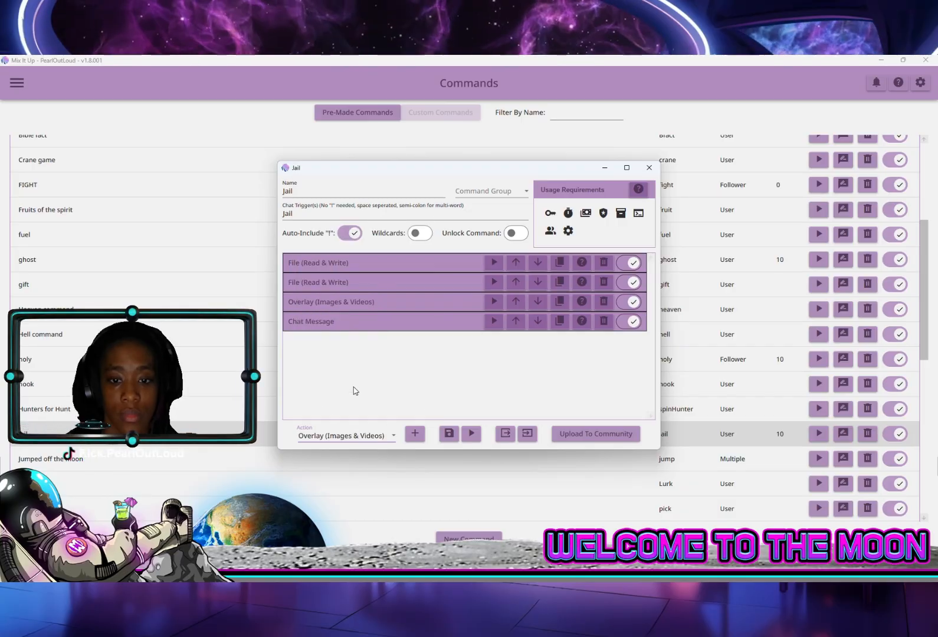
{"action": "left_click", "coordinate": [415, 434]}
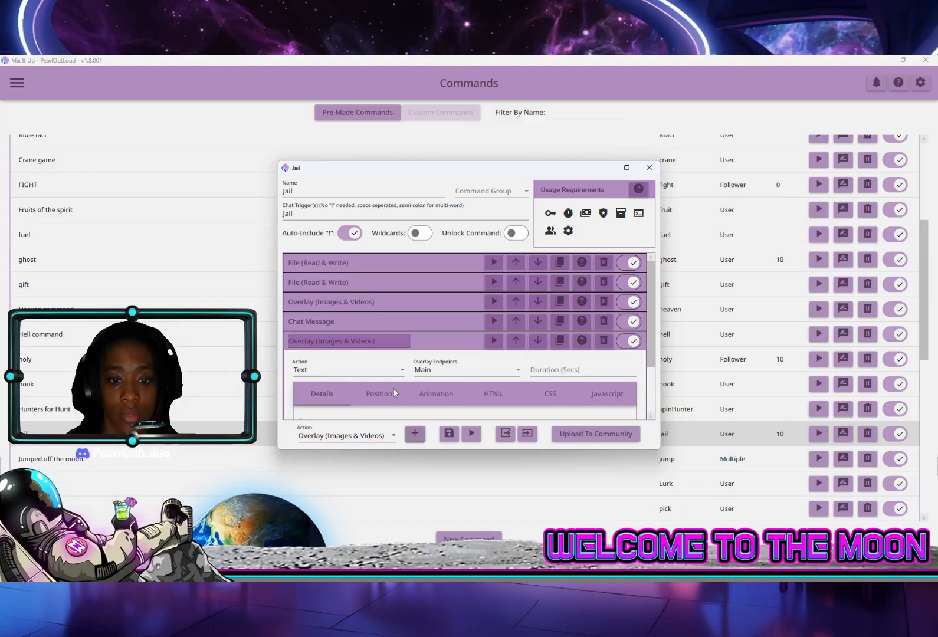
Configure the new overlay action as HTML on the Main endpoint with a duration of 6 seconds
{"action": "left_click", "coordinate": [356, 377]}
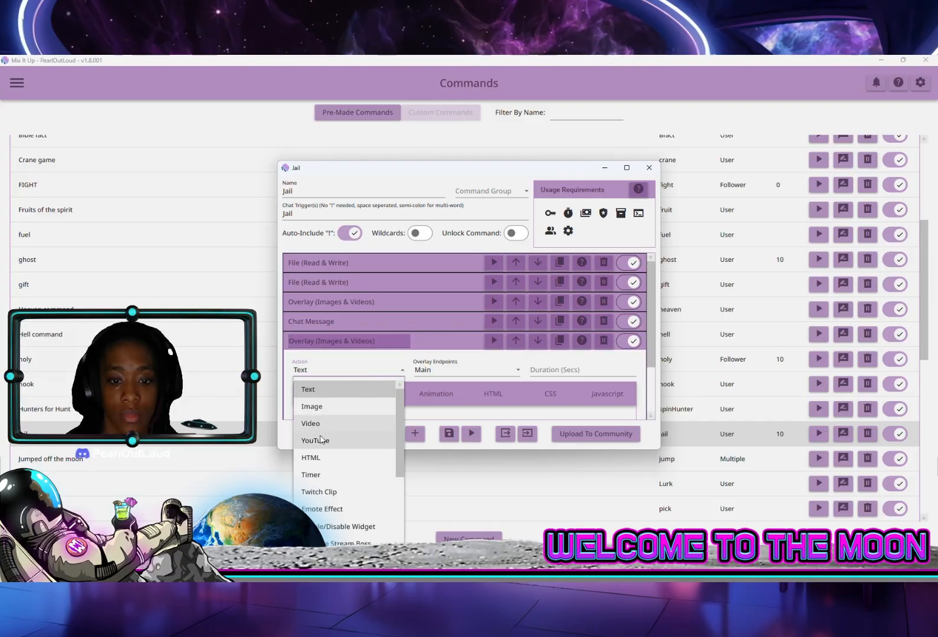
{"action": "left_click", "coordinate": [313, 458]}
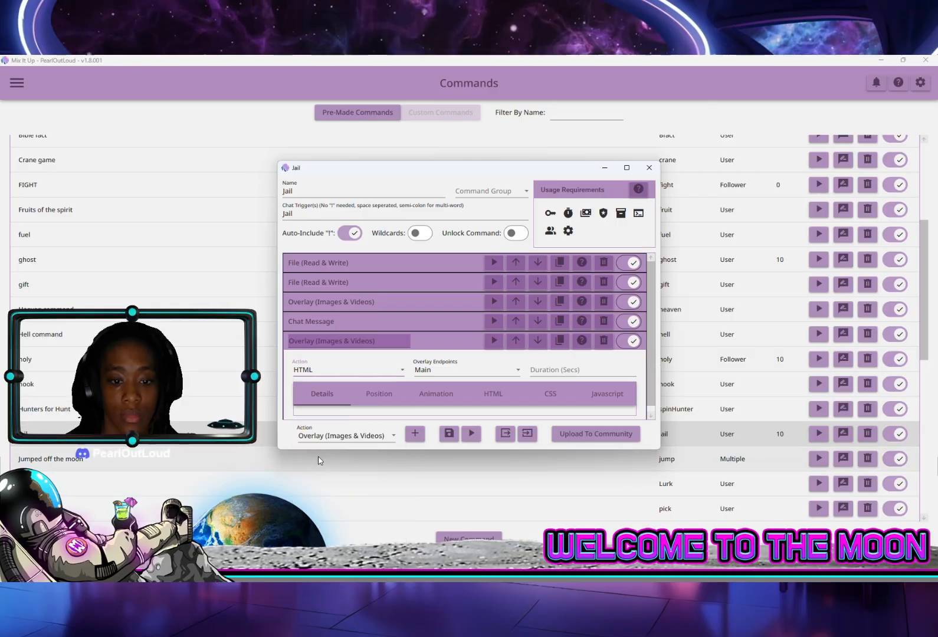
{"action": "left_click", "coordinate": [428, 372]}
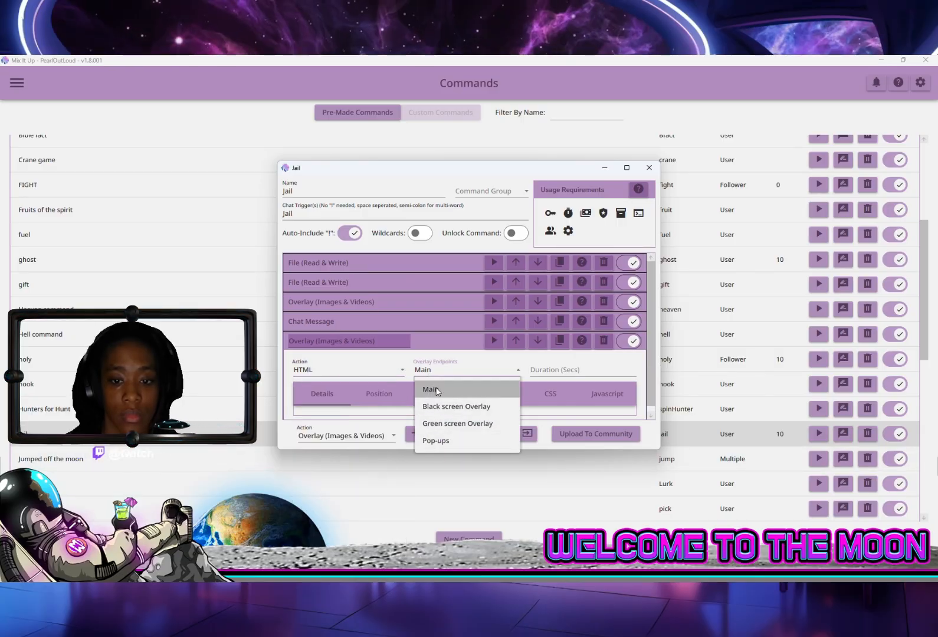
{"action": "left_click", "coordinate": [438, 389]}
{"action": "left_click", "coordinate": [540, 368]}
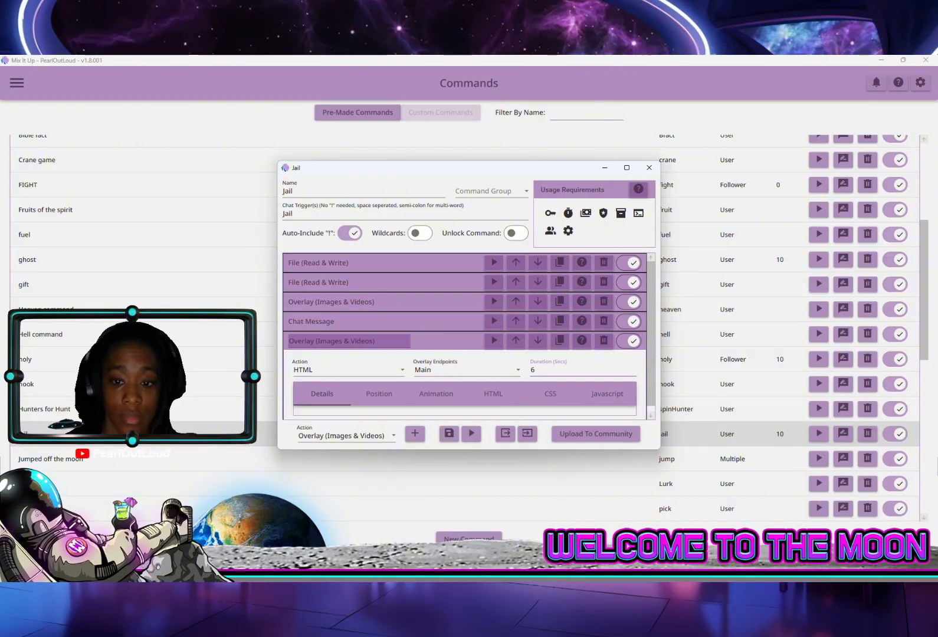
Examine the default HTML, CSS and Javascript code of the new overlay action
{"action": "left_click", "coordinate": [486, 396]}
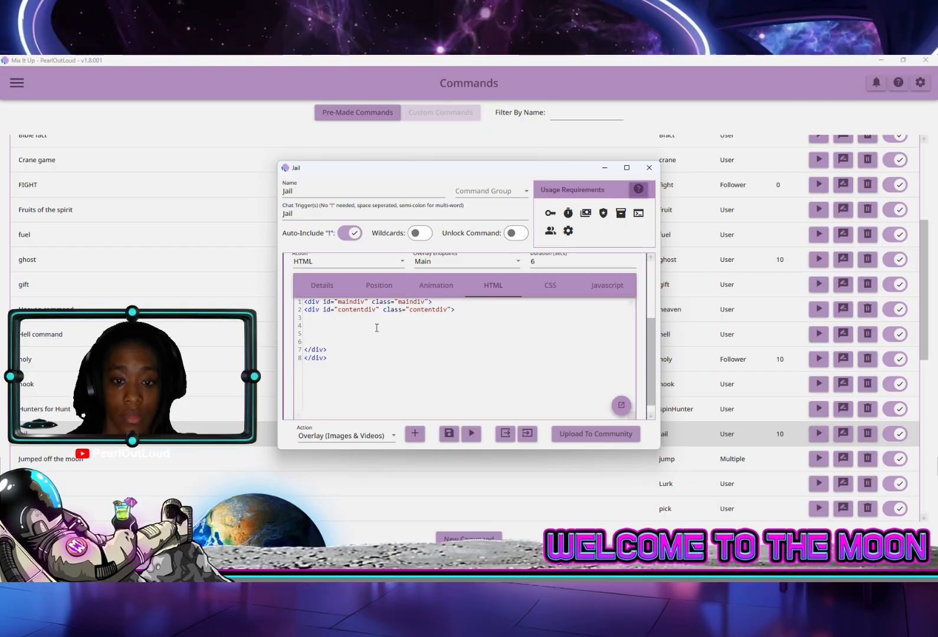
{"action": "left_click", "coordinate": [556, 284]}
{"action": "left_click", "coordinate": [603, 287]}
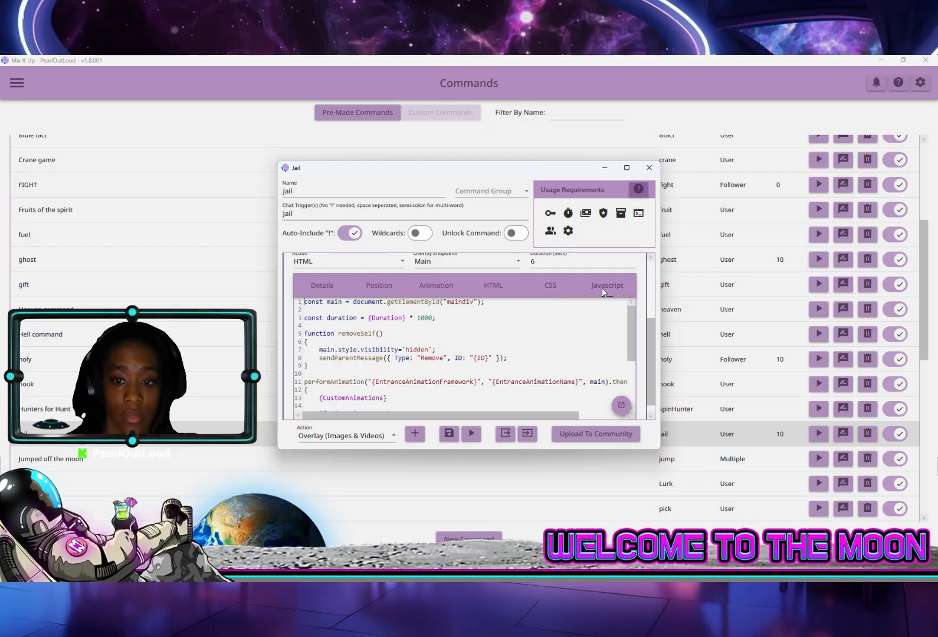
{"action": "left_click", "coordinate": [488, 289]}
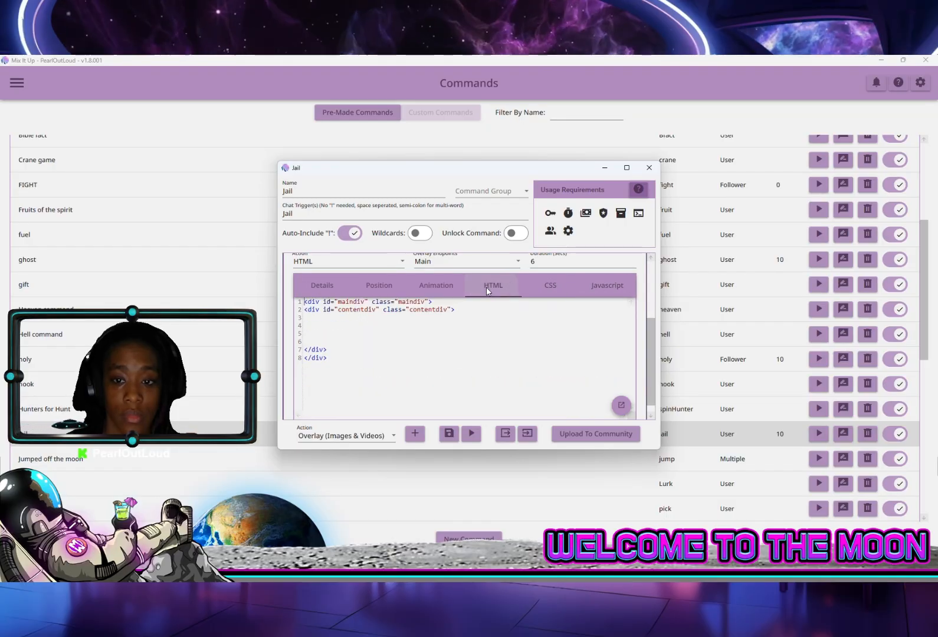
{"action": "left_click", "coordinate": [609, 285]}
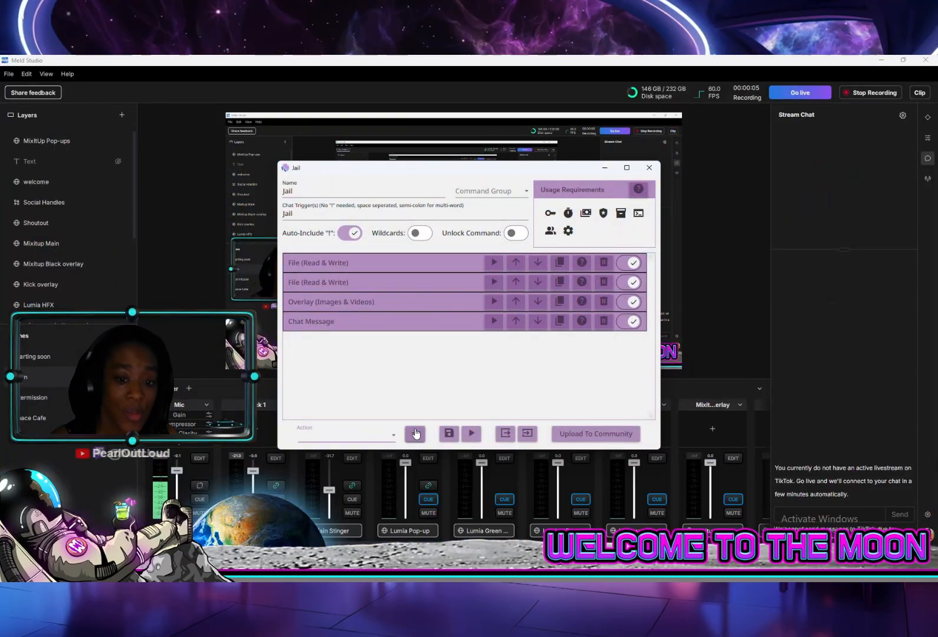
Add a new Chat Message action to the Jail command
{"action": "left_click", "coordinate": [394, 436]}
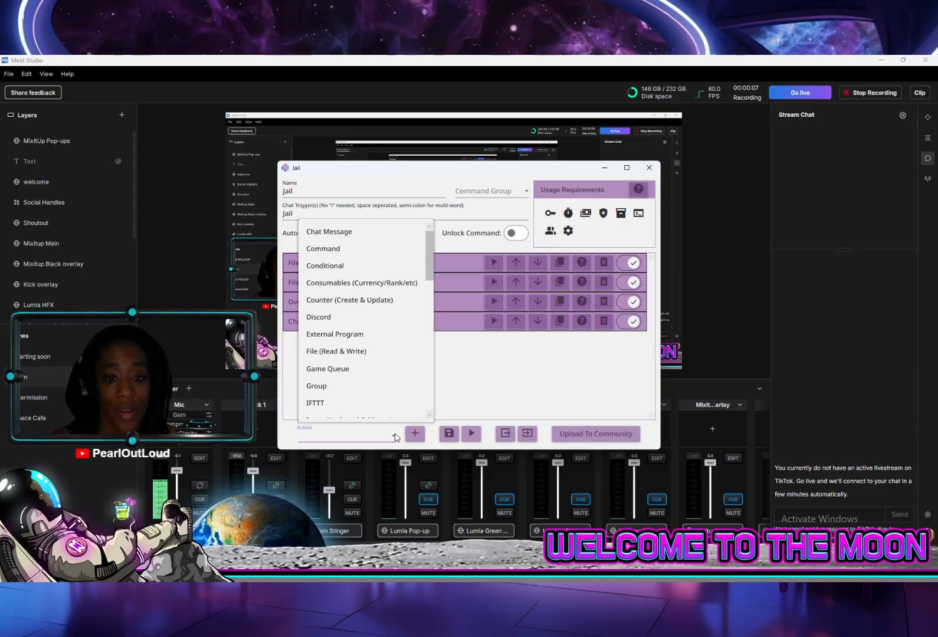
{"action": "scroll", "coordinate": [350, 305], "scroll_direction": "down", "scroll_amount": 1}
{"action": "scroll", "coordinate": [350, 305], "scroll_direction": "up", "scroll_amount": 2}
{"action": "left_click", "coordinate": [353, 233]}
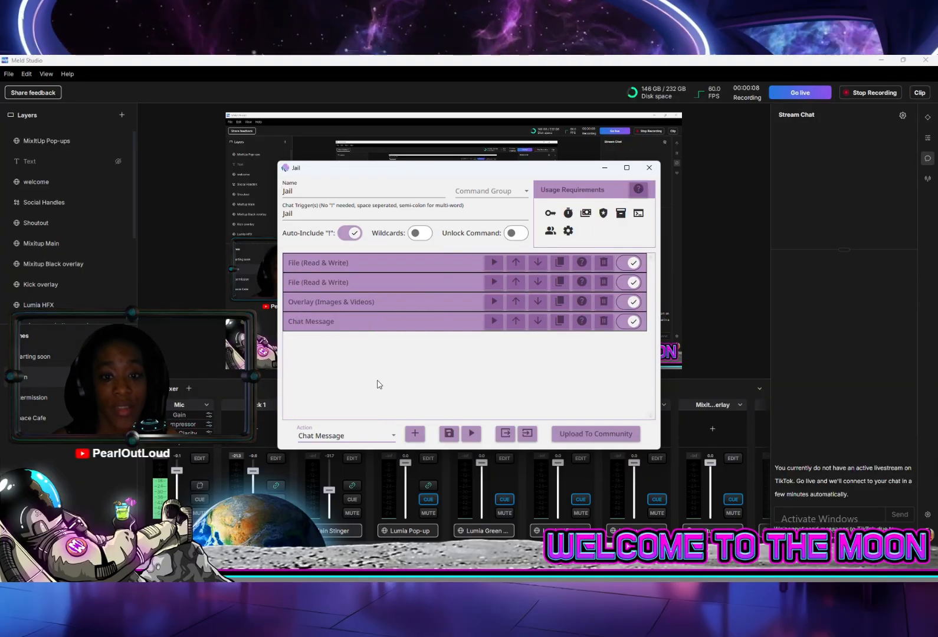
{"action": "left_click", "coordinate": [417, 436]}
{"action": "left_click", "coordinate": [402, 375]}
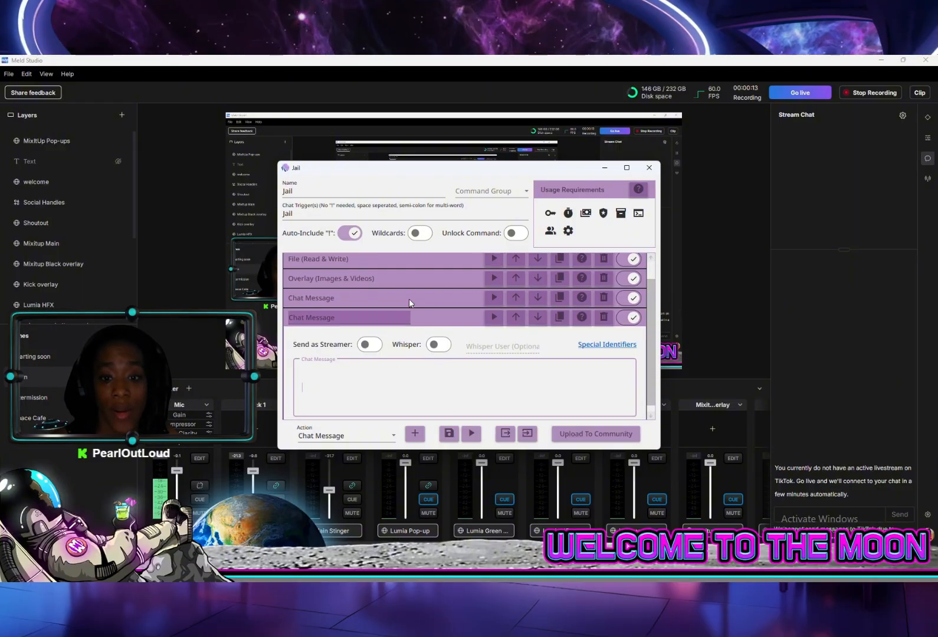
Examine the existing Chat Message action's text and its $username, $crime and $sentence special identifiers
{"action": "type", "text": "🚨 BREAKING NEWS 🚨 Police have just dragged @$username away in handcuffs! 🚓🚔 $crime! The judge showed zero mercy and slapped them with: $sentence! ⚖🔒 see you behind bars! ⛓"}
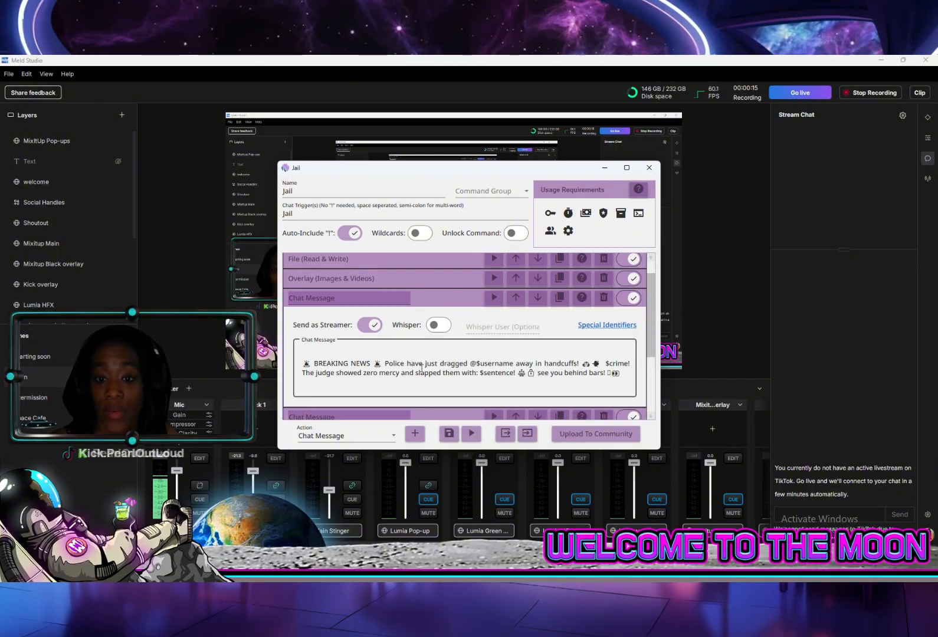
{"action": "left_click", "coordinate": [471, 363]}
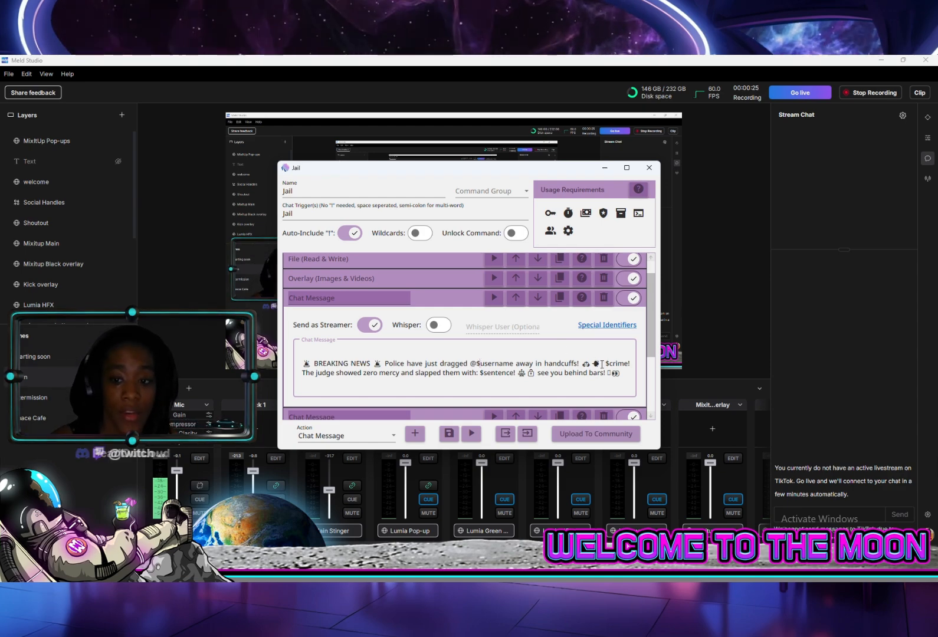
{"action": "left_click_drag", "start_coordinate": [604, 364], "coordinate": [622, 362]}
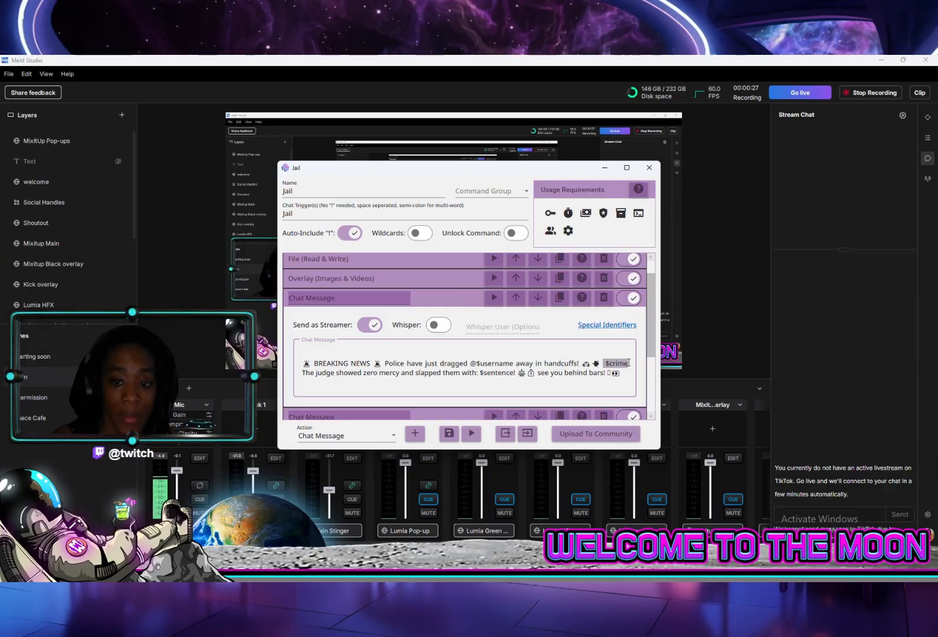
{"action": "left_click", "coordinate": [623, 375]}
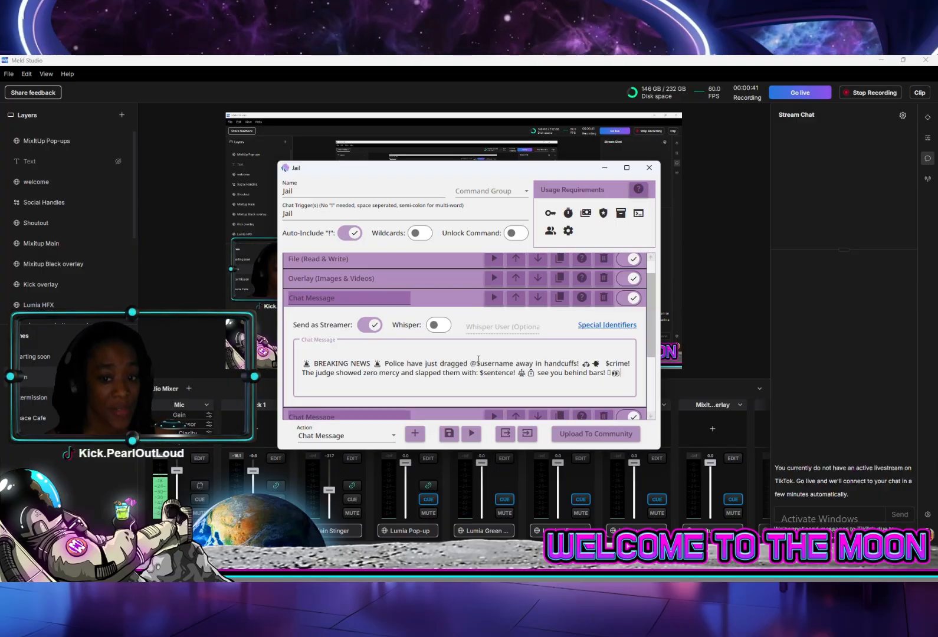
{"action": "left_click_drag", "start_coordinate": [478, 361], "coordinate": [509, 366]}
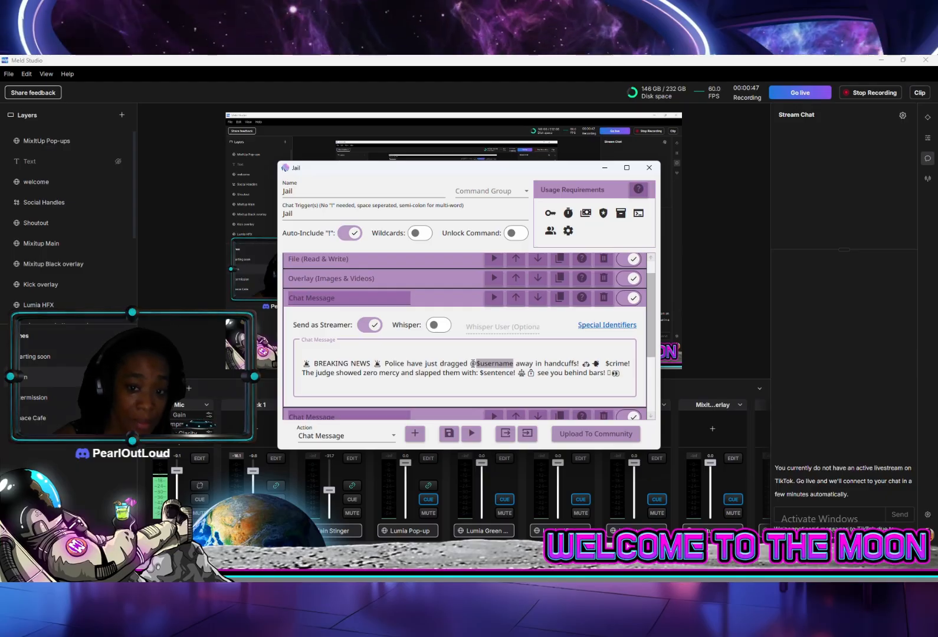
{"action": "left_click", "coordinate": [485, 367]}
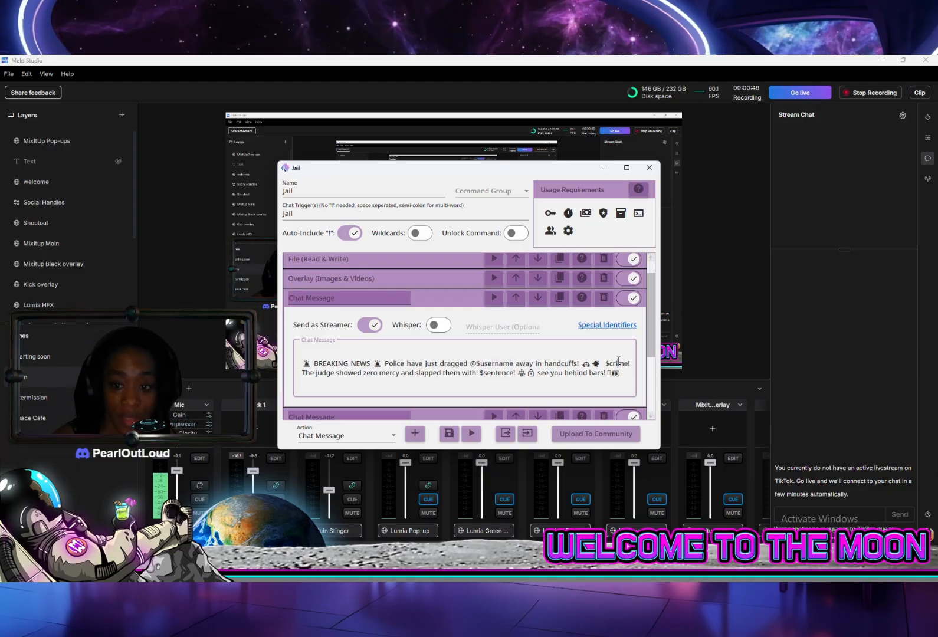
{"action": "left_click_drag", "start_coordinate": [607, 361], "coordinate": [631, 364]}
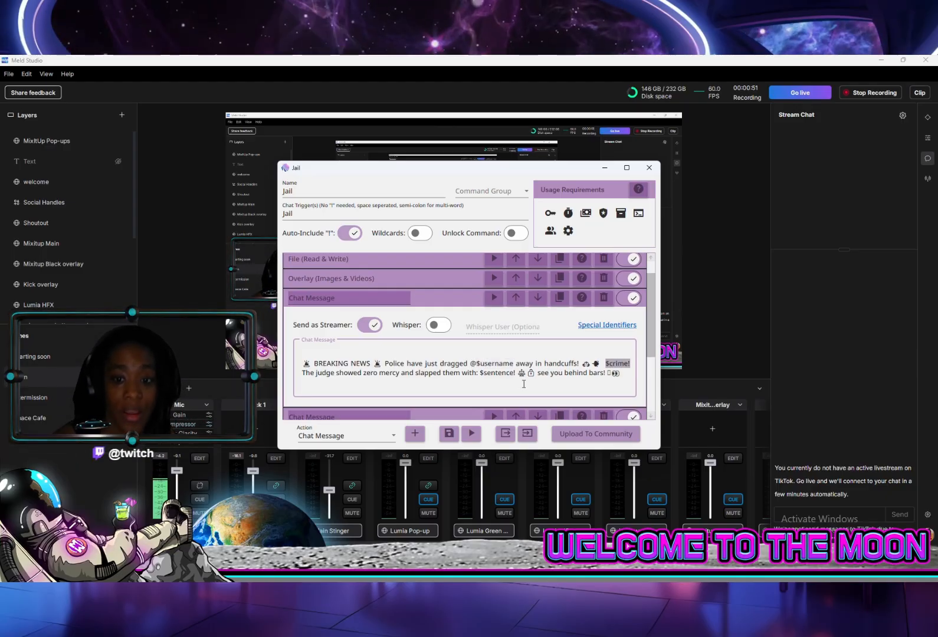
{"action": "left_click_drag", "start_coordinate": [480, 375], "coordinate": [517, 373]}
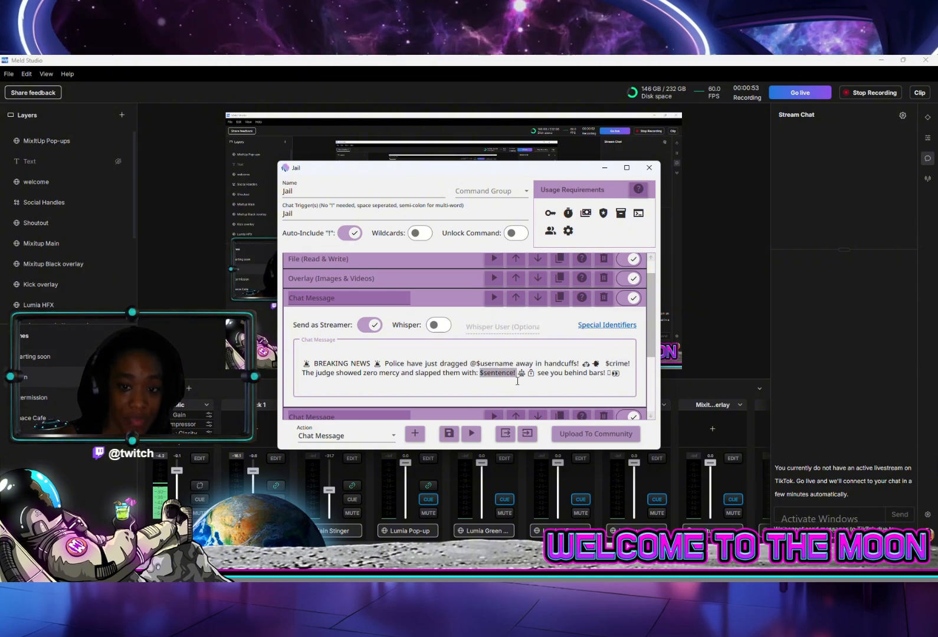
{"action": "left_click", "coordinate": [500, 402]}
{"action": "left_click", "coordinate": [439, 301]}
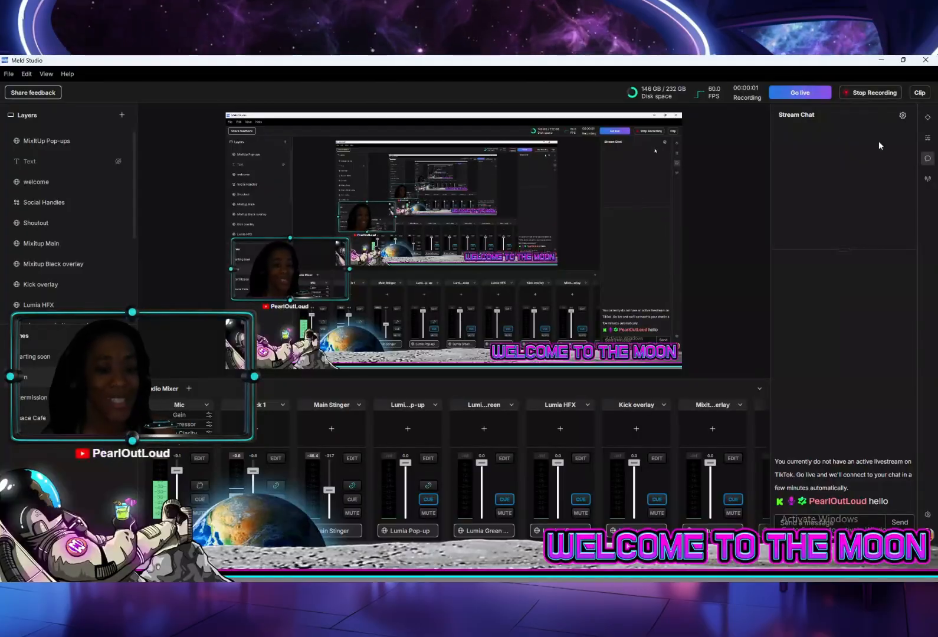
Test the Jail command by sending "!jail" in Meld Studio's stream chat
{"action": "left_click", "coordinate": [812, 524]}
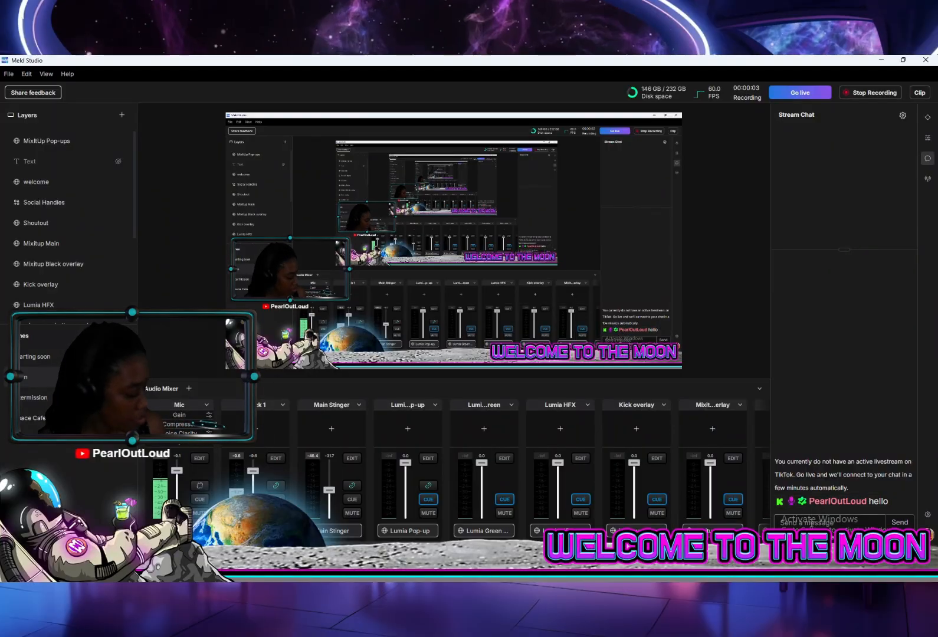
{"action": "type", "text": "fall"}
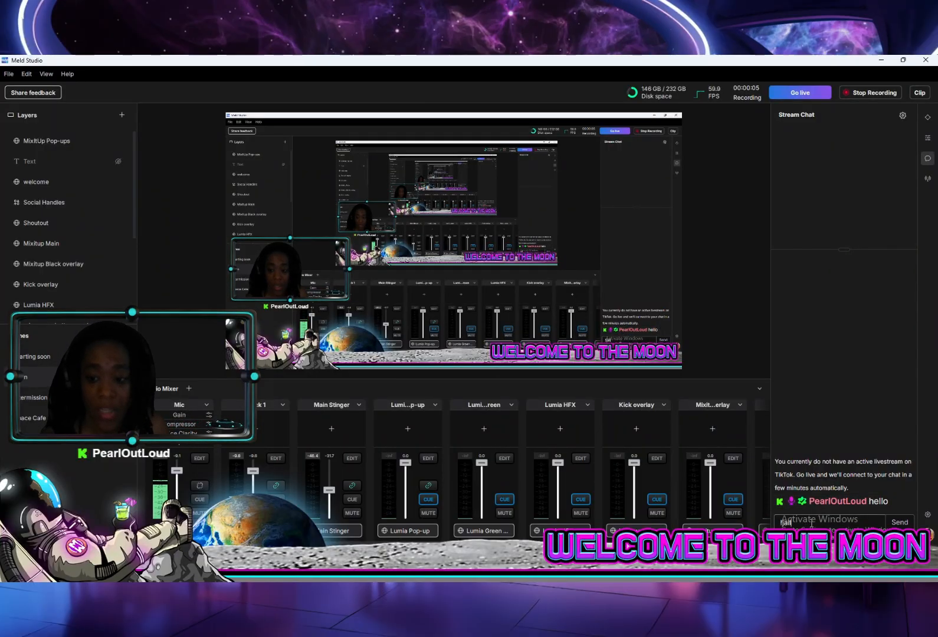
{"action": "key", "text": "Return"}
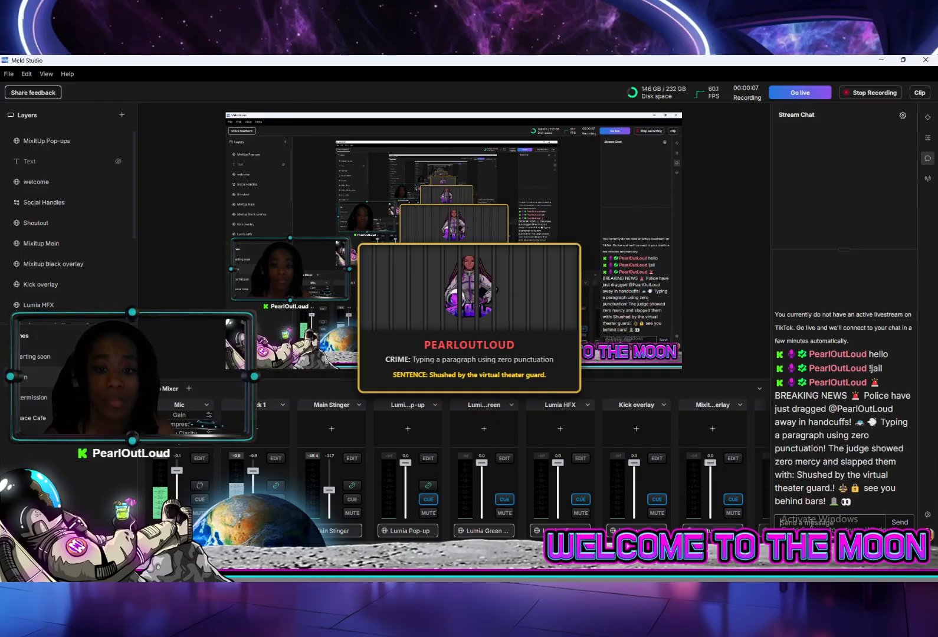